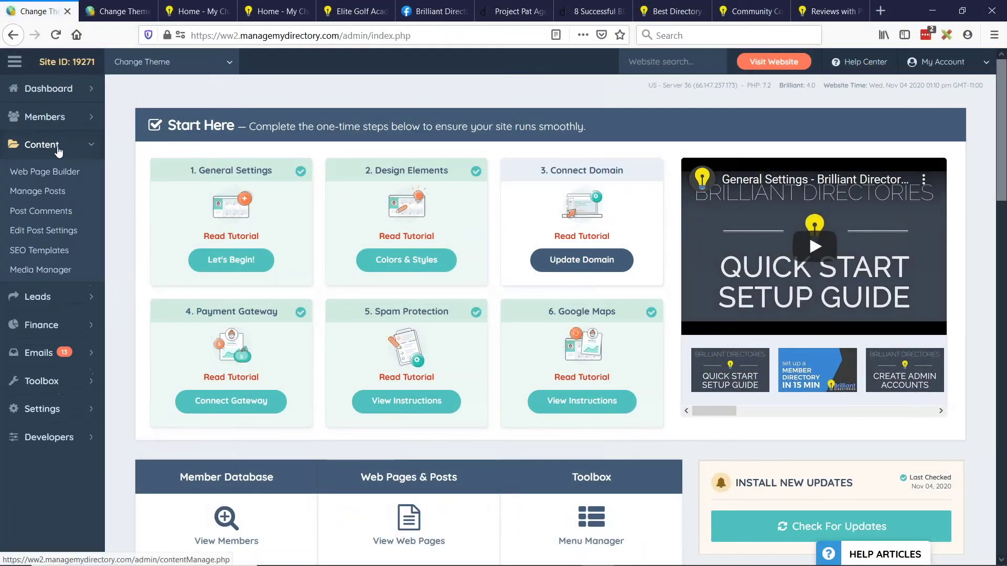
- Go to Content > Post Comments in the admin sidebar, where no comments are listed yet
click(48, 212)
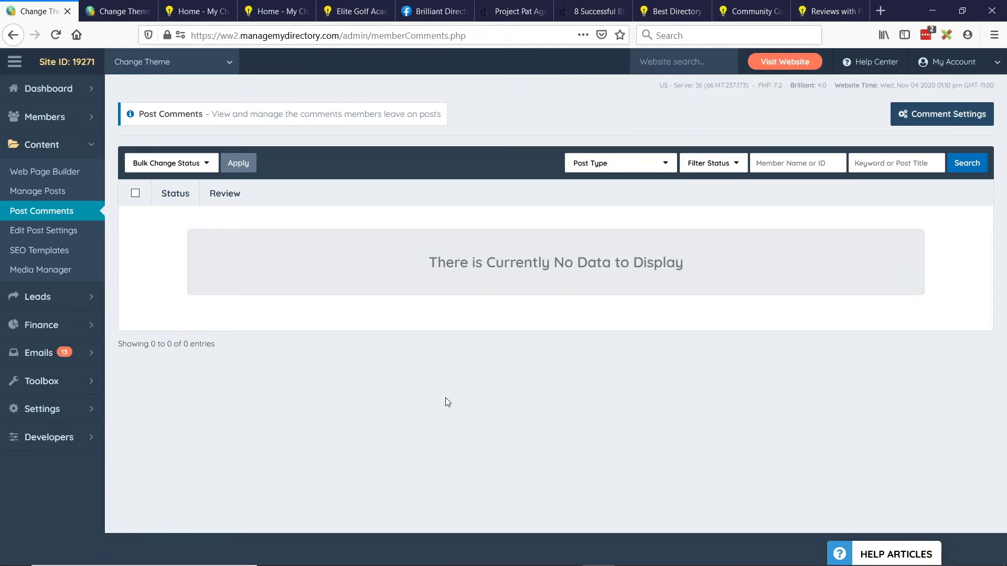
- In Comment Settings, enable post comments and title the section 'WHAT DO YOU THINK? LEAVE A COMMENT'
click(919, 127)
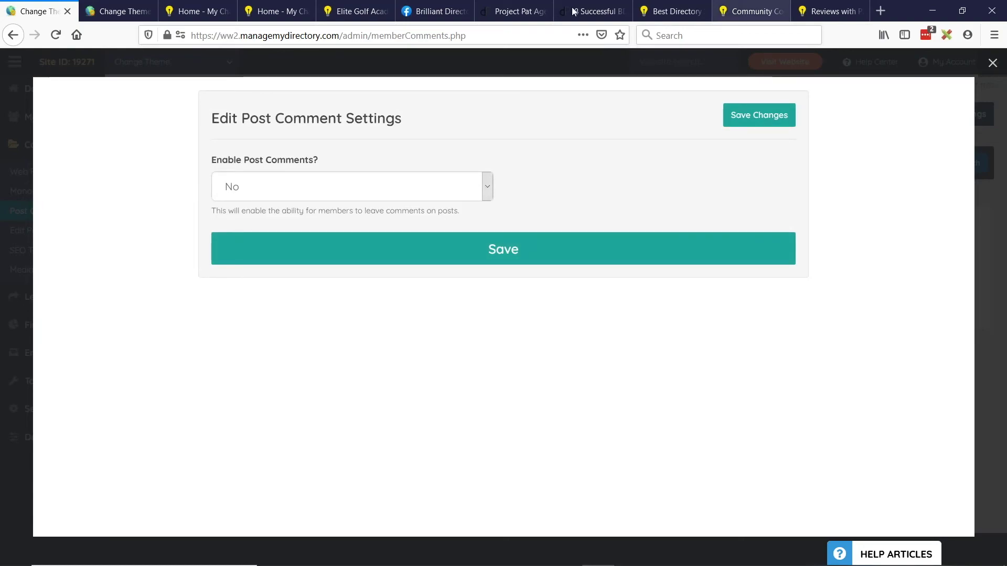
click(274, 188)
click(250, 231)
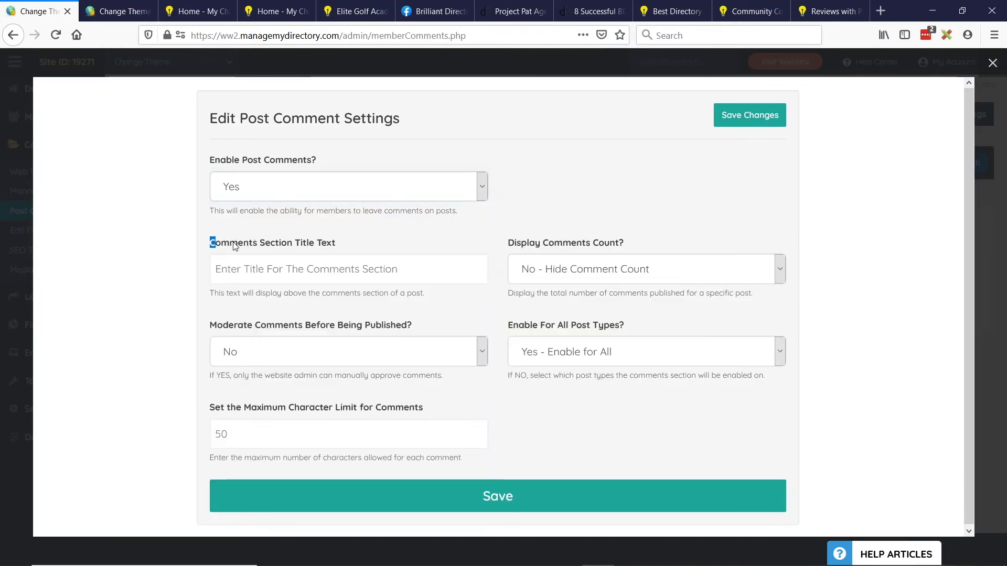
click(322, 271)
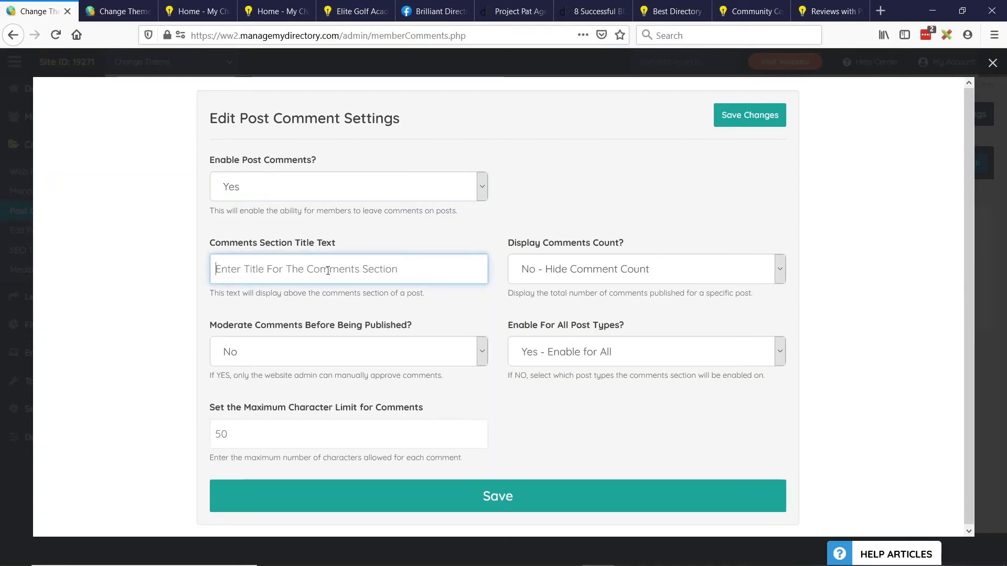
text(WHAT PO)
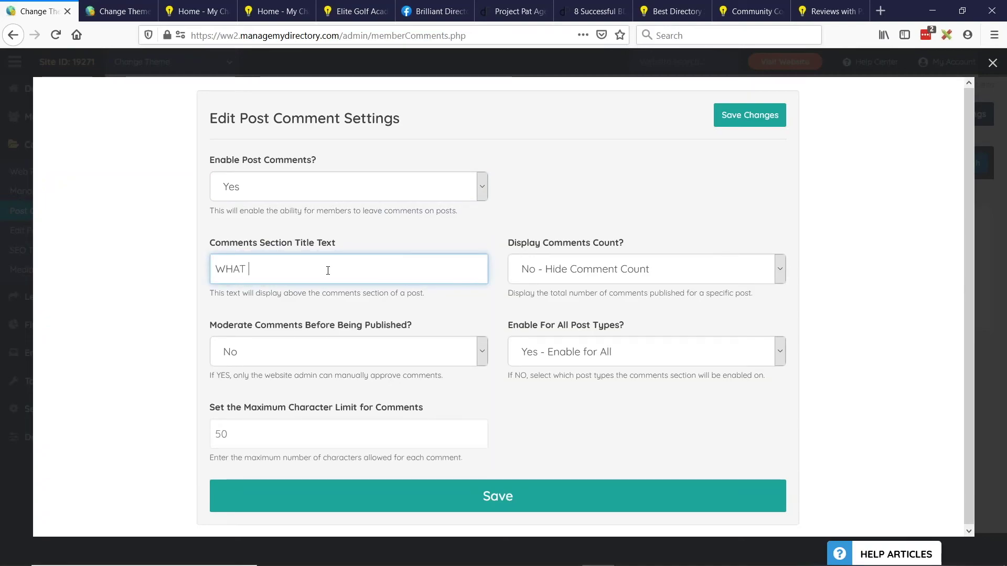
key(BackSpace)
key(BackSpace)
text(DO YOU T)
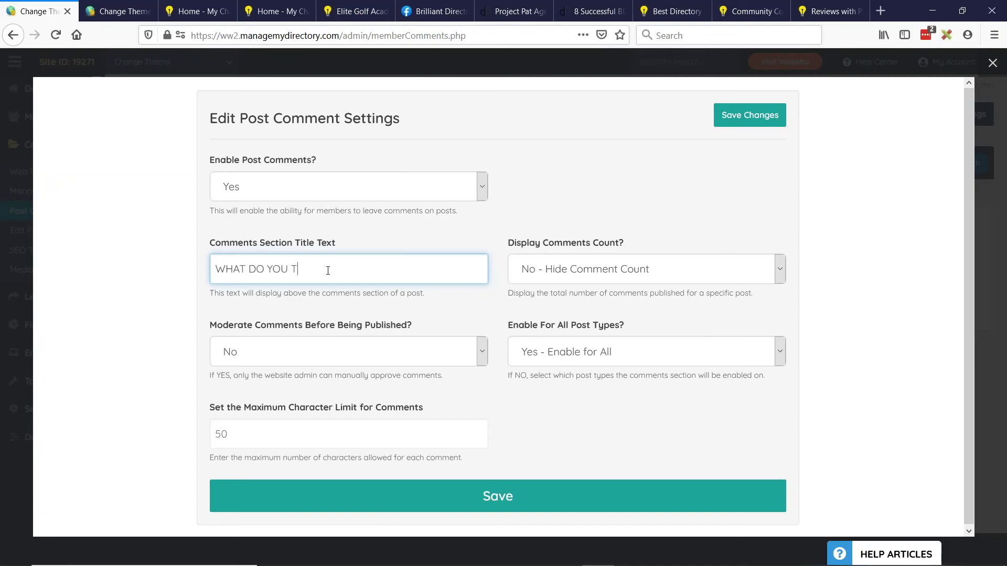
text(HINK? LEAVE A COMMENT)
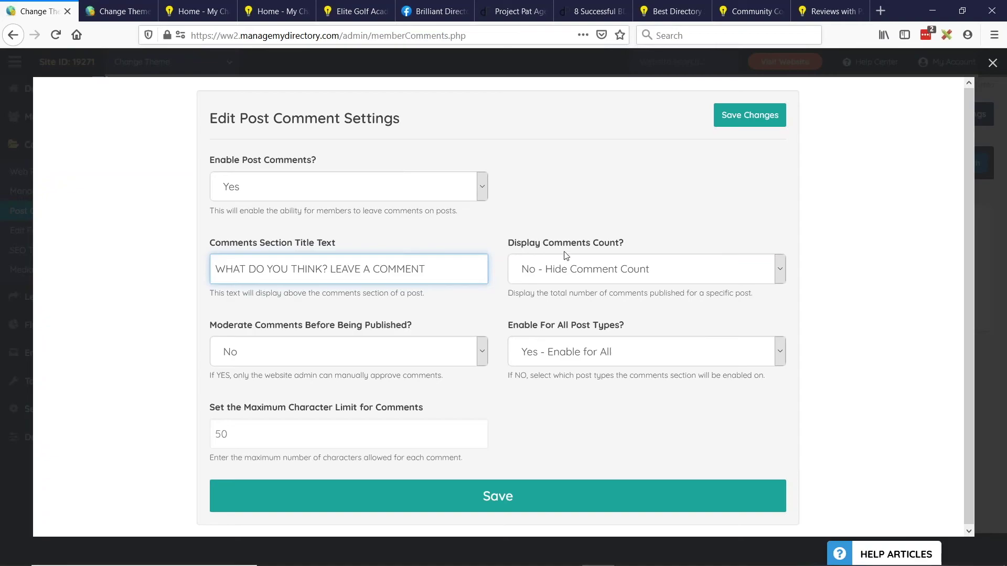
- Set Display Comments Count to 'Yes - Above Post & Comment Section'
click(573, 272)
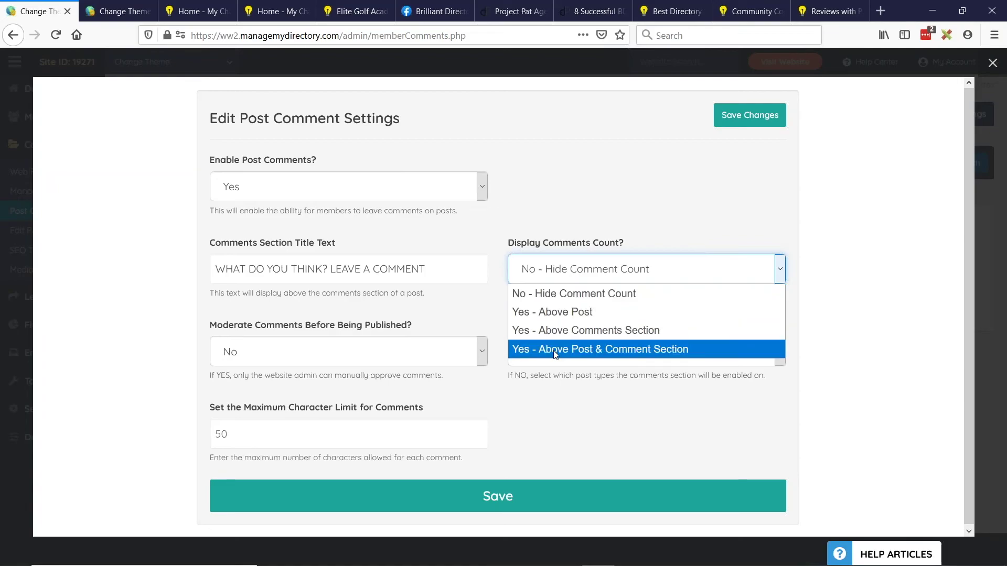
click(648, 351)
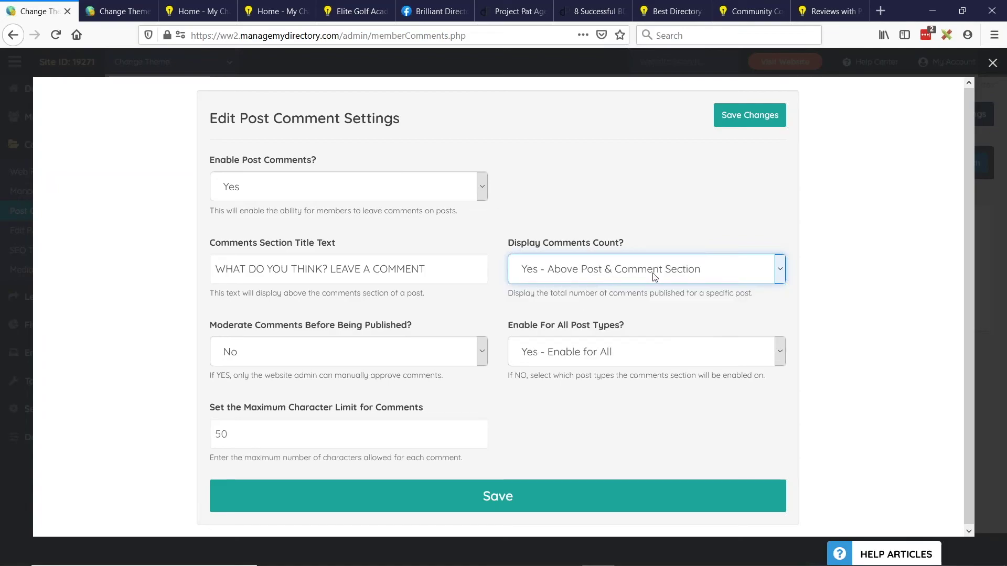
scroll(262, 246, down, 1)
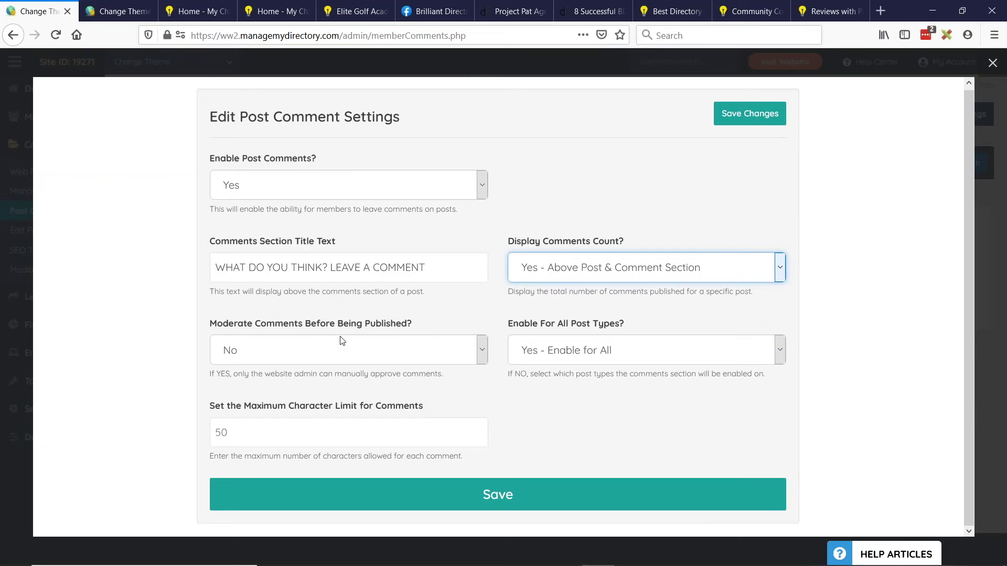
click(261, 349)
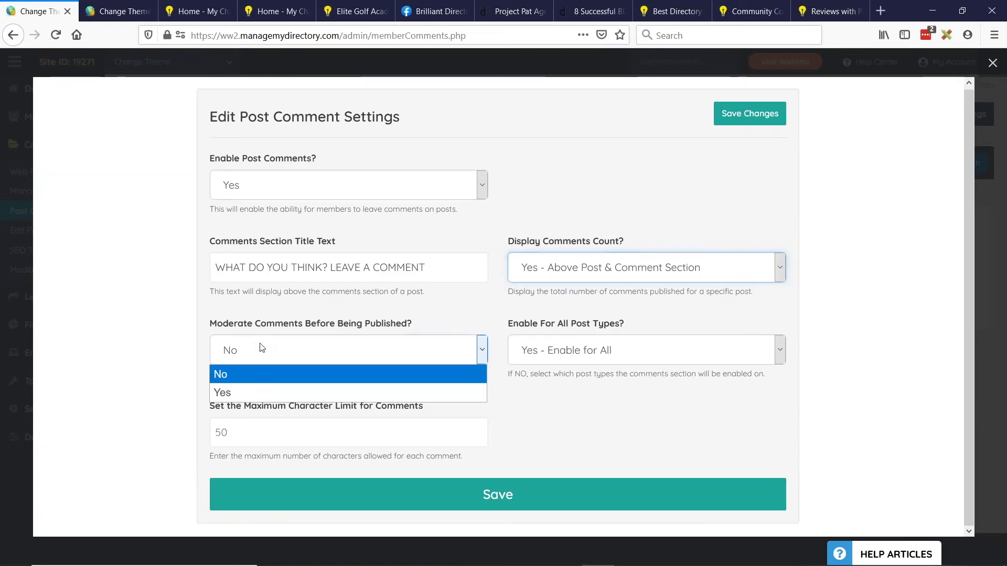
click(237, 392)
scroll(187, 279, down, 3)
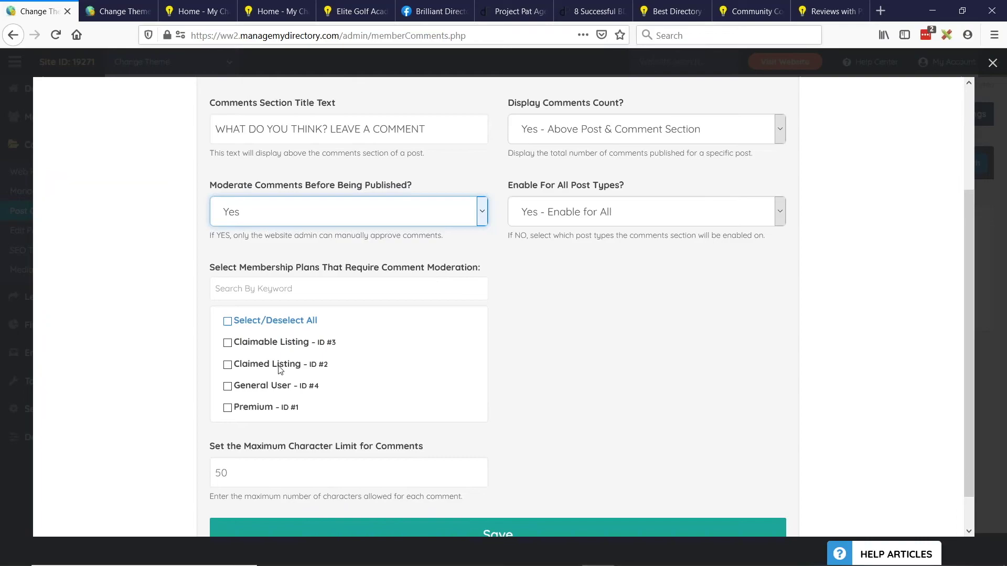
click(227, 386)
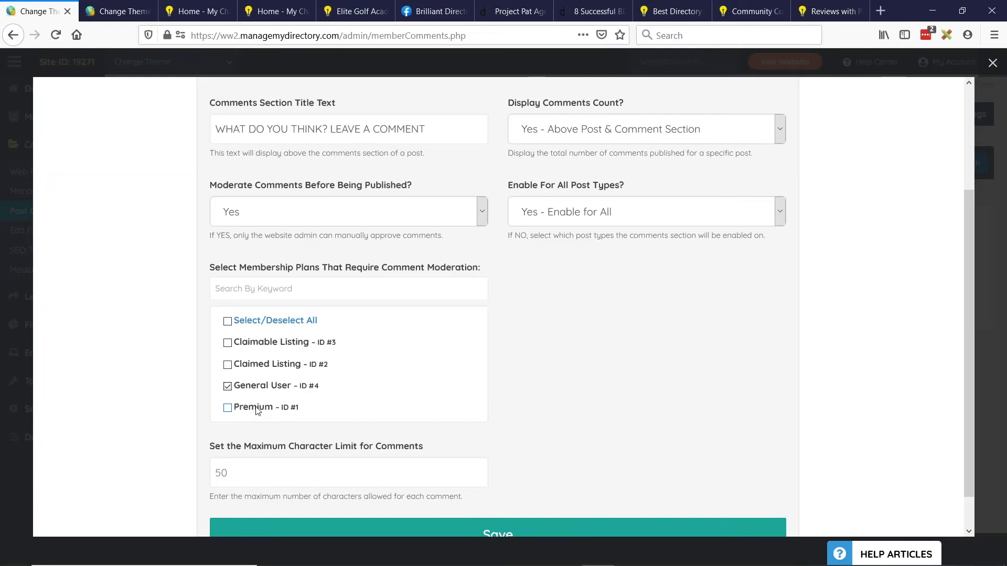
click(227, 386)
click(250, 213)
click(247, 239)
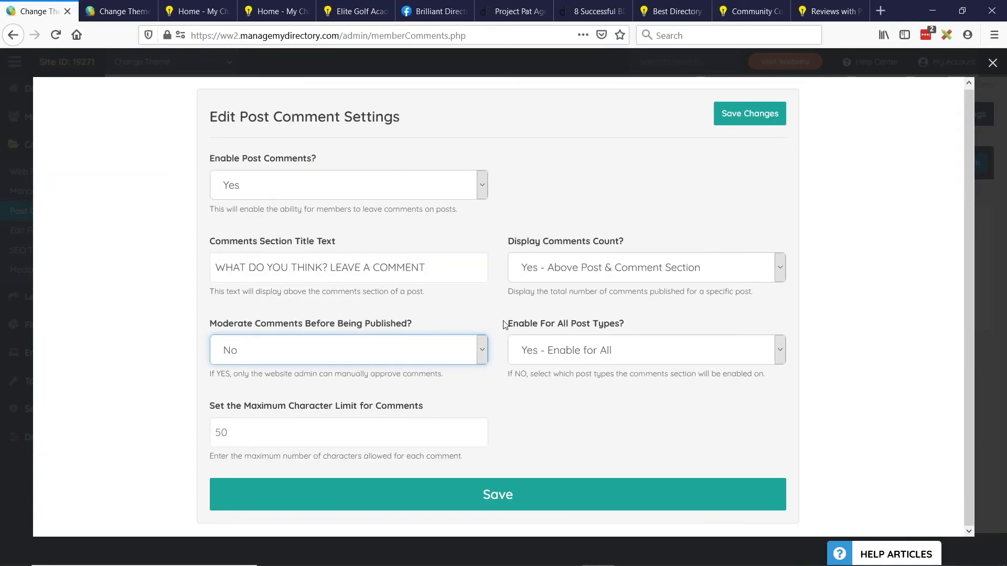
click(594, 323)
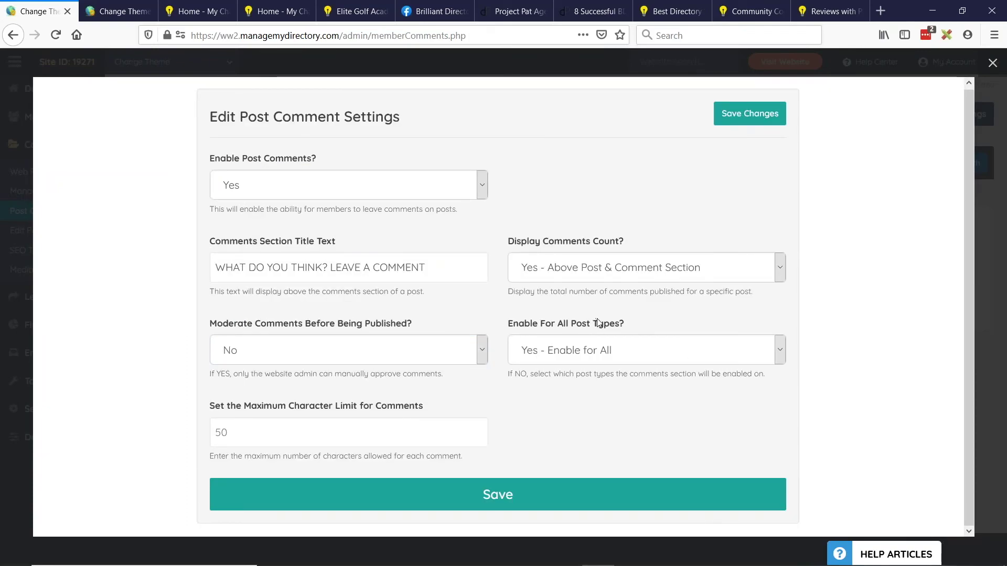
click(559, 353)
click(546, 395)
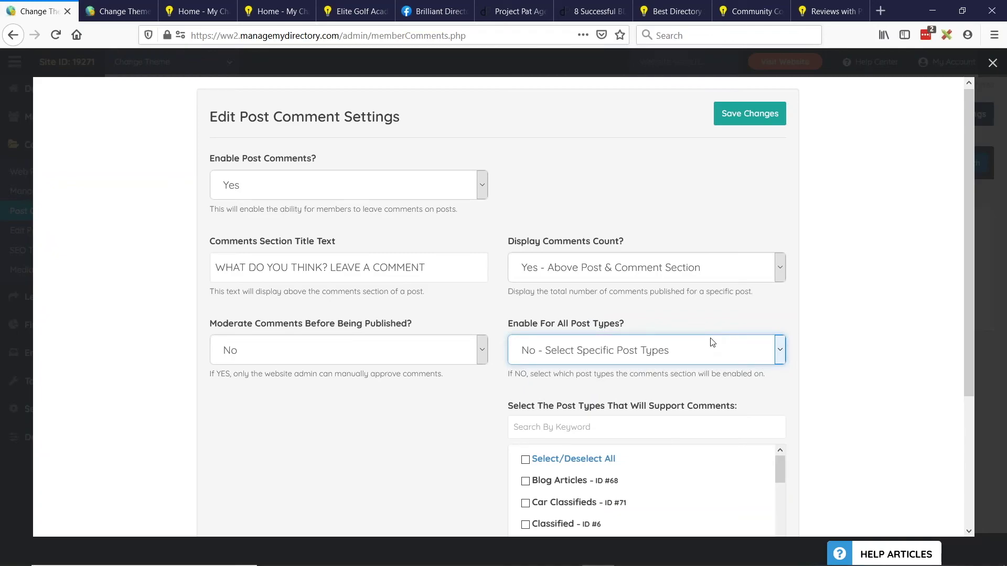
scroll(750, 316, down, 1)
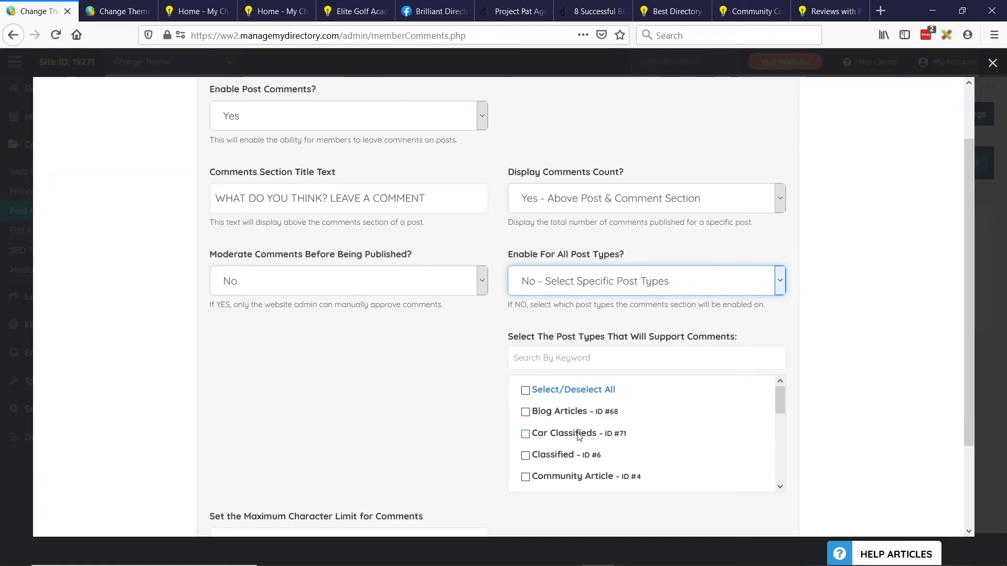
scroll(582, 435, down, 3)
scroll(571, 401, down, 4)
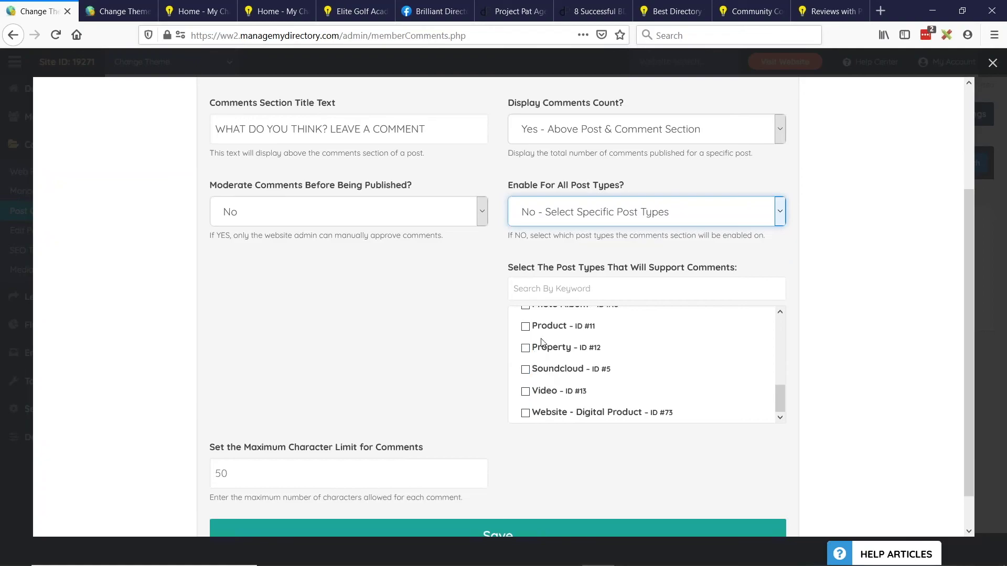
scroll(545, 376, up, 6)
click(629, 212)
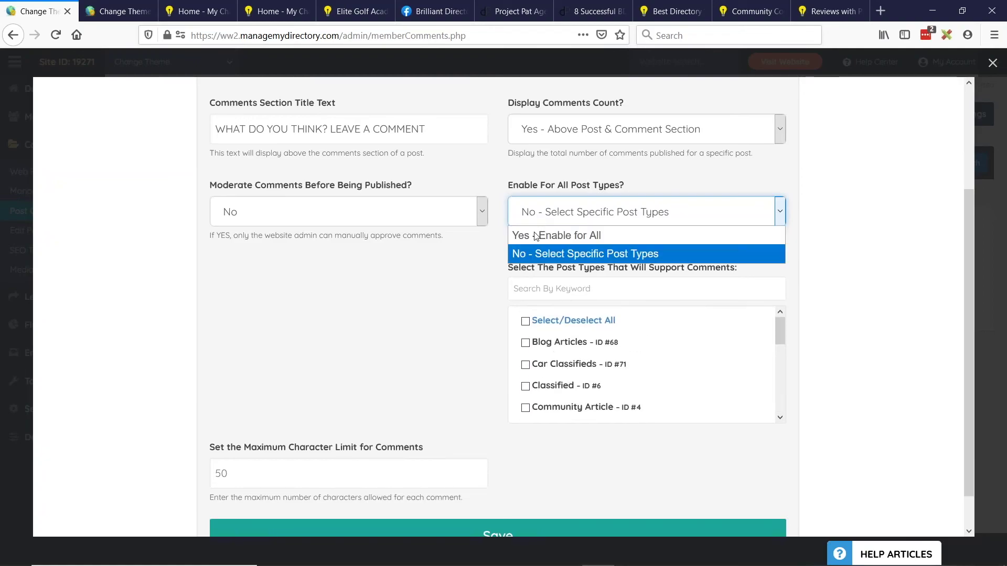
click(629, 231)
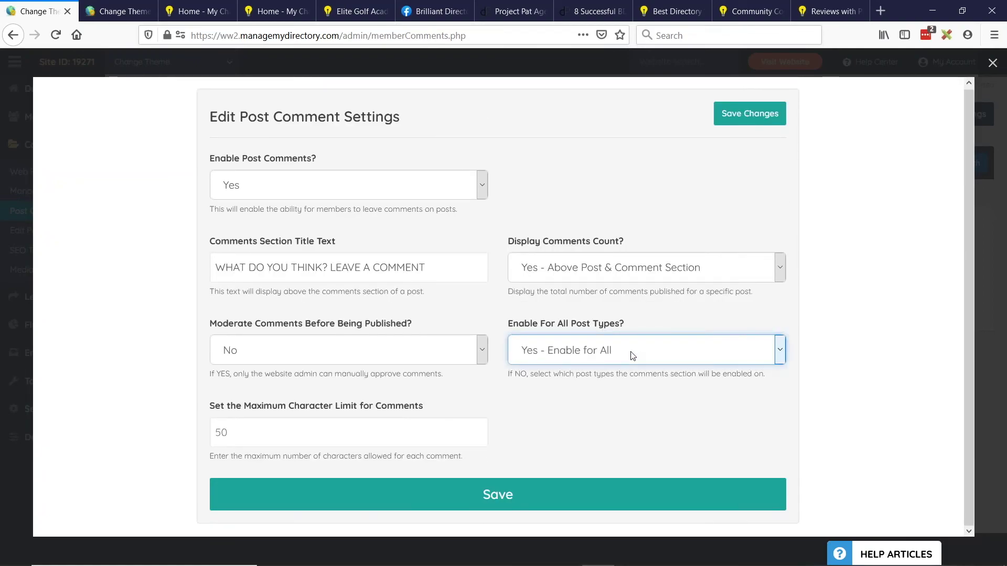
click(255, 433)
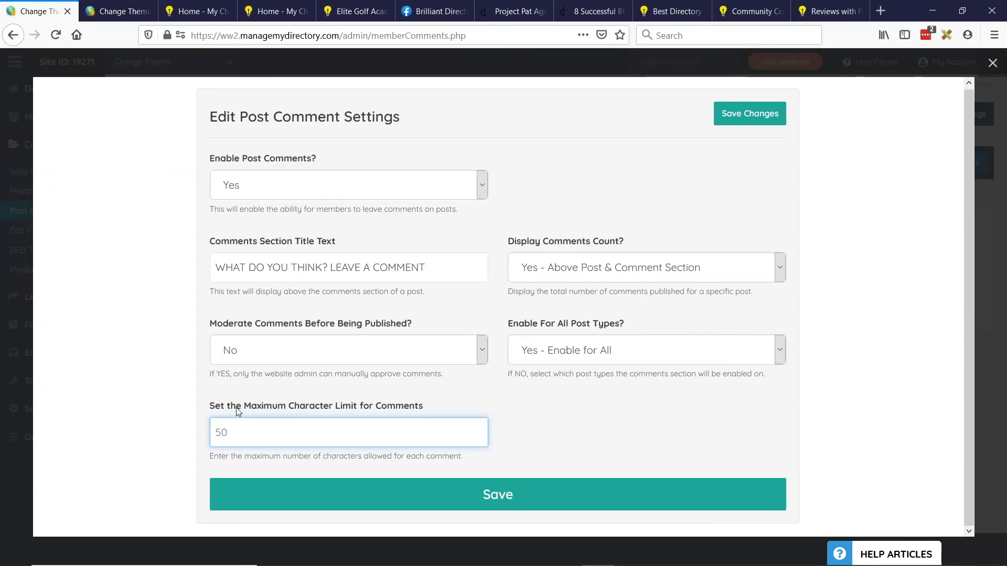
- Clear the Maximum Character Limit to keep the default 50, then save the comment settings
drag(242, 407, 359, 407)
click(406, 409)
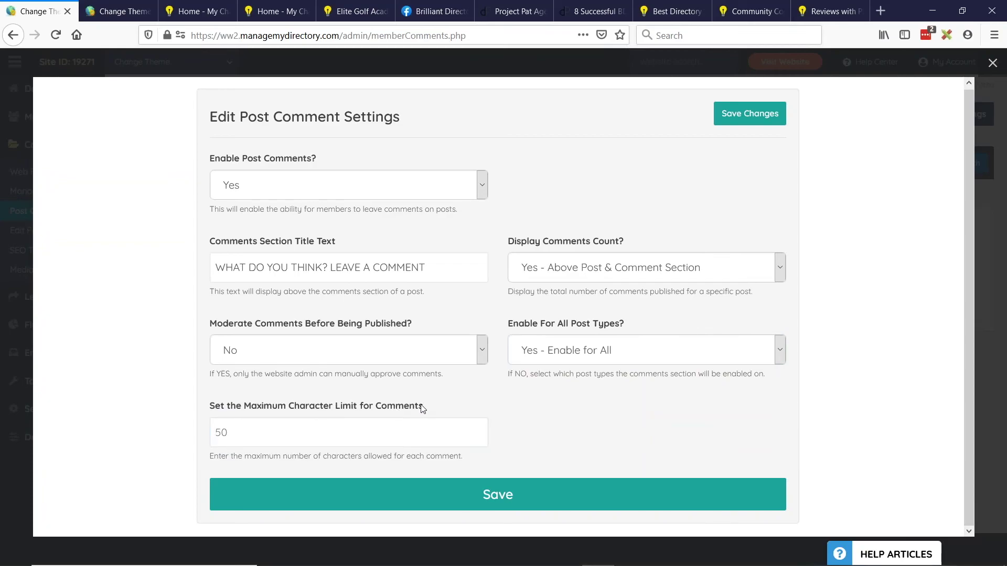
click(271, 441)
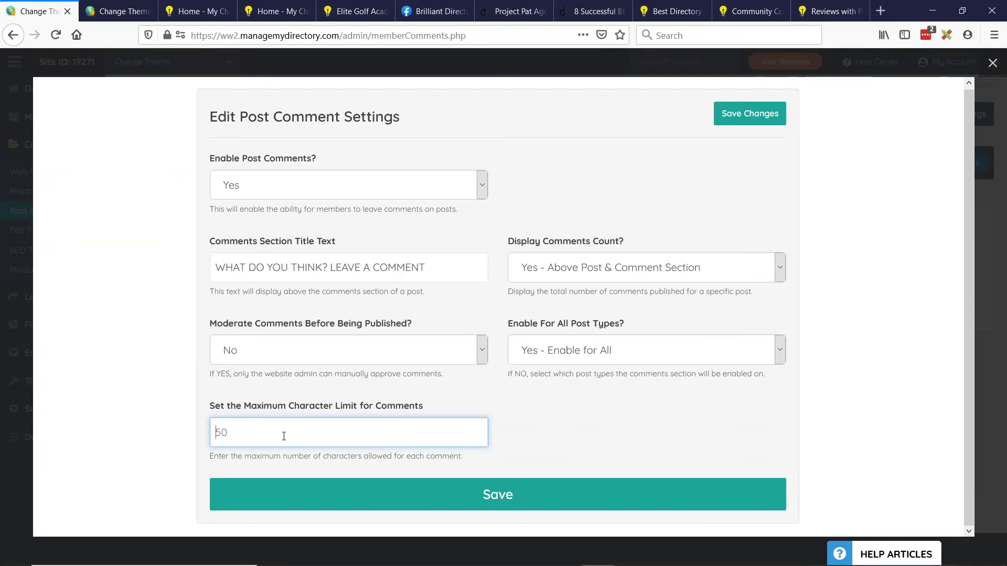
text(1000)
key(ctrl+a)
key(BackSpace)
click(499, 494)
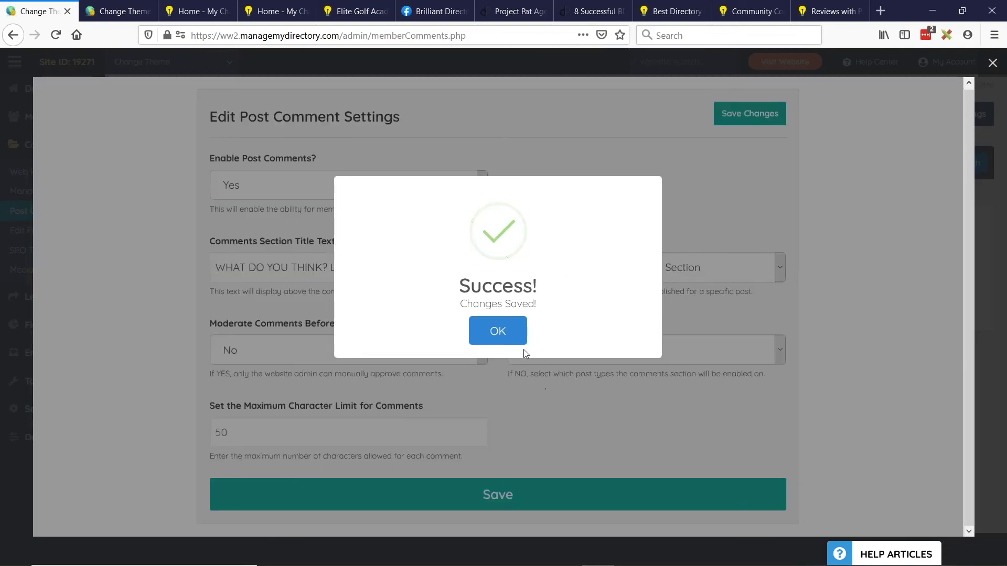
click(521, 334)
- From Manage Posts, open the live page of the 70% Off Chicken Fingers coupon post
click(338, 18)
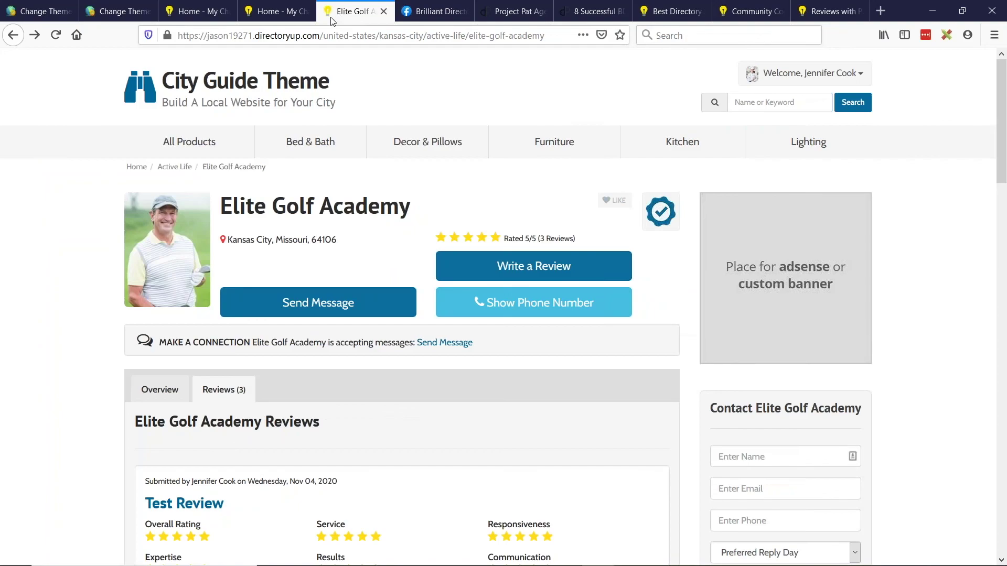
click(83, 15)
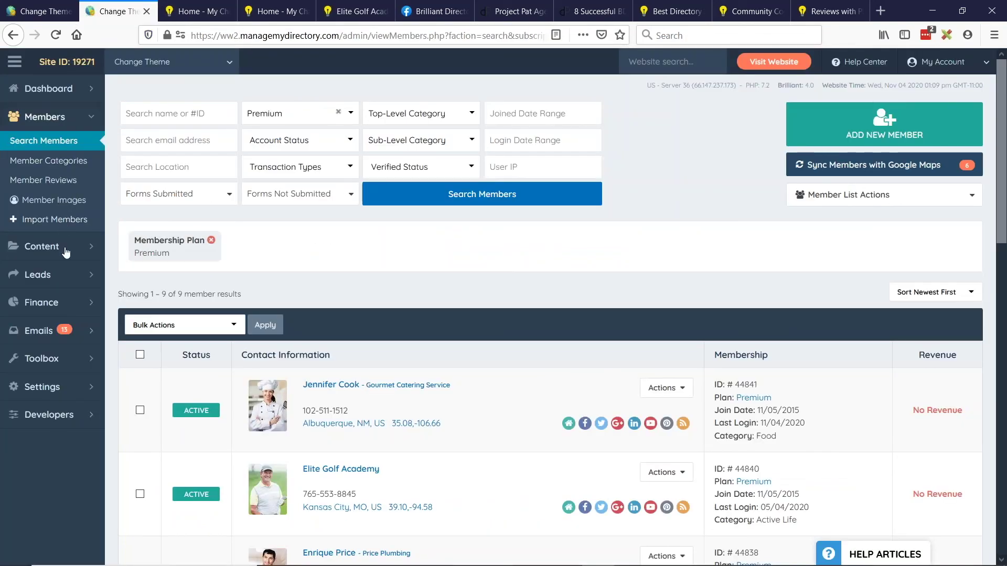
mouse_move(15, 248)
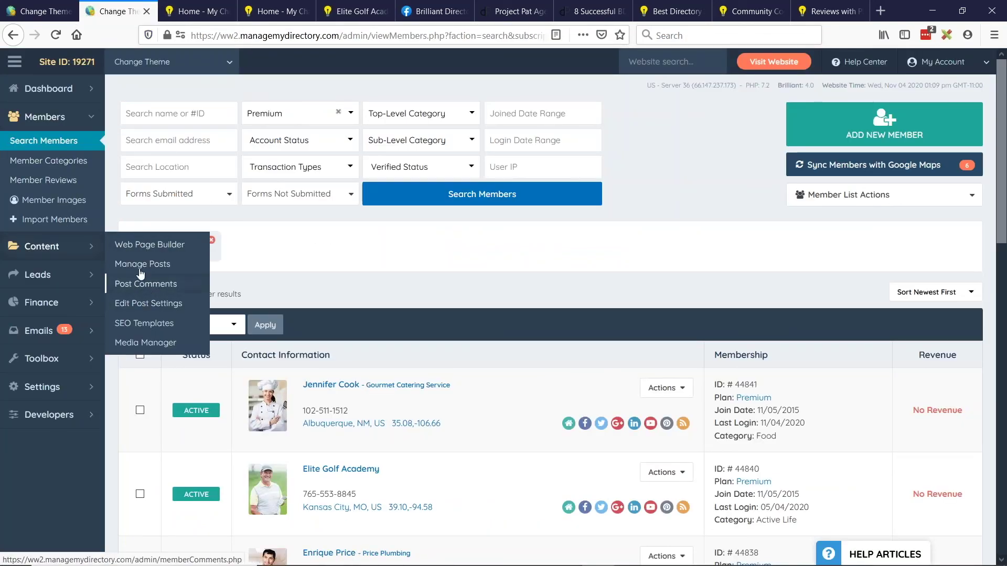
click(145, 266)
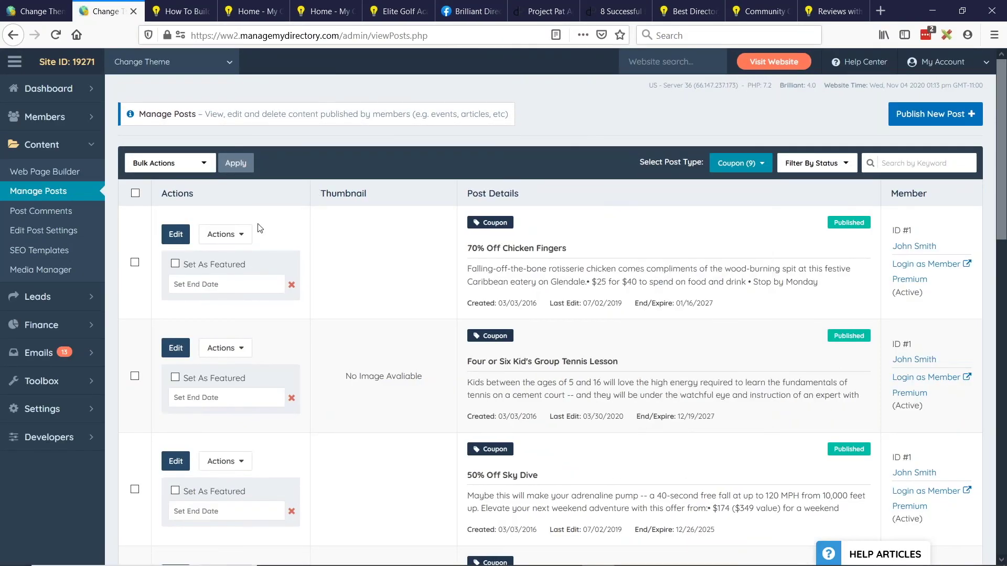
click(231, 234)
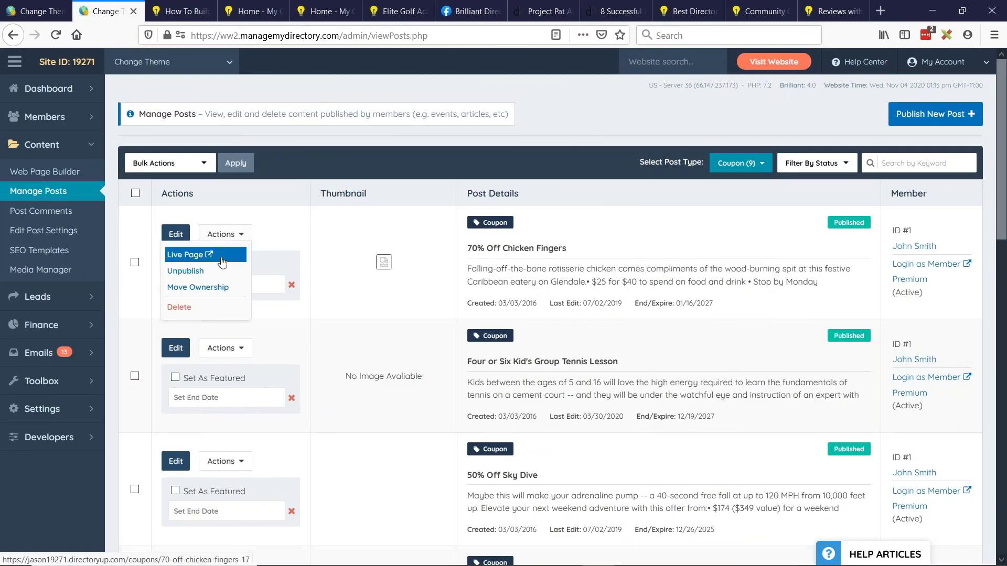
click(222, 261)
- Post the comment 'This looks like a great deal!' under the coupon
scroll(222, 263, down, 10)
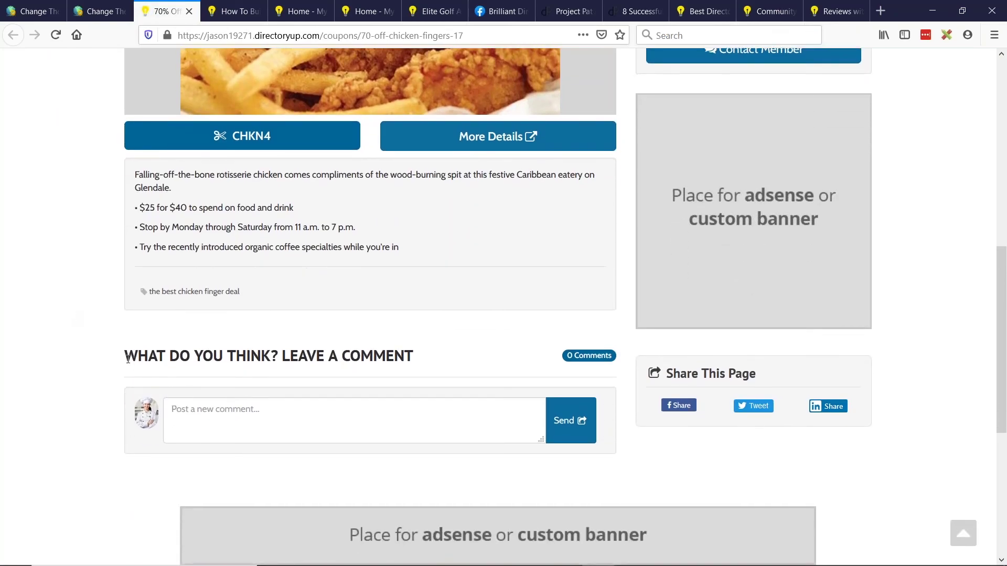
drag(128, 359, 217, 362)
click(180, 362)
drag(414, 359, 294, 360)
click(547, 361)
click(258, 416)
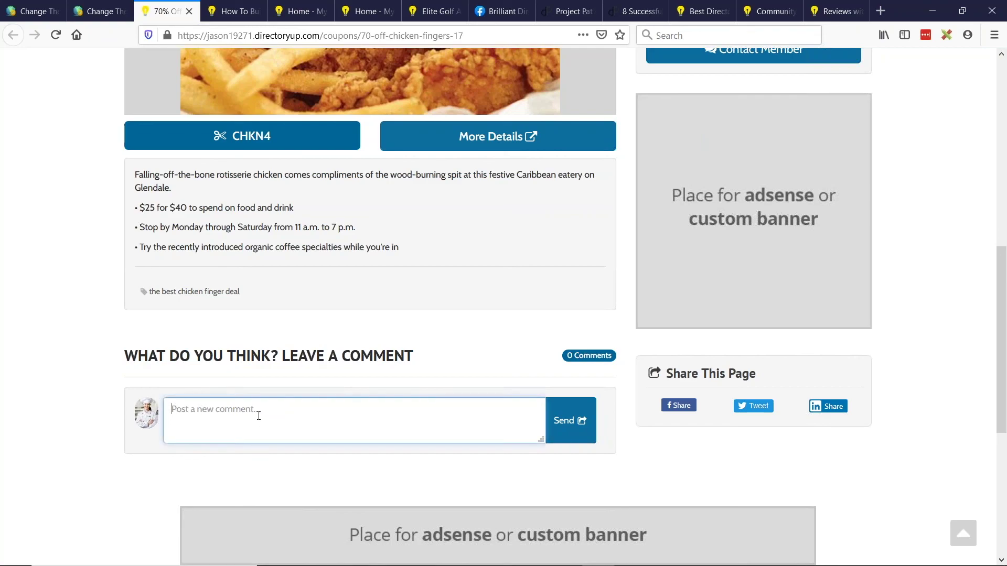
text(This looks like a great deal!)
click(584, 420)
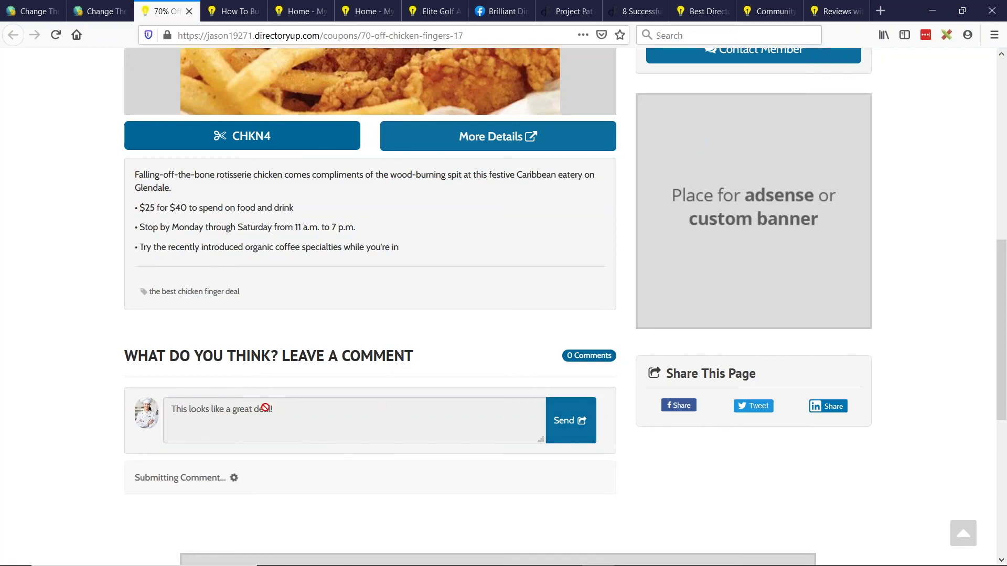
scroll(367, 376, up, 4)
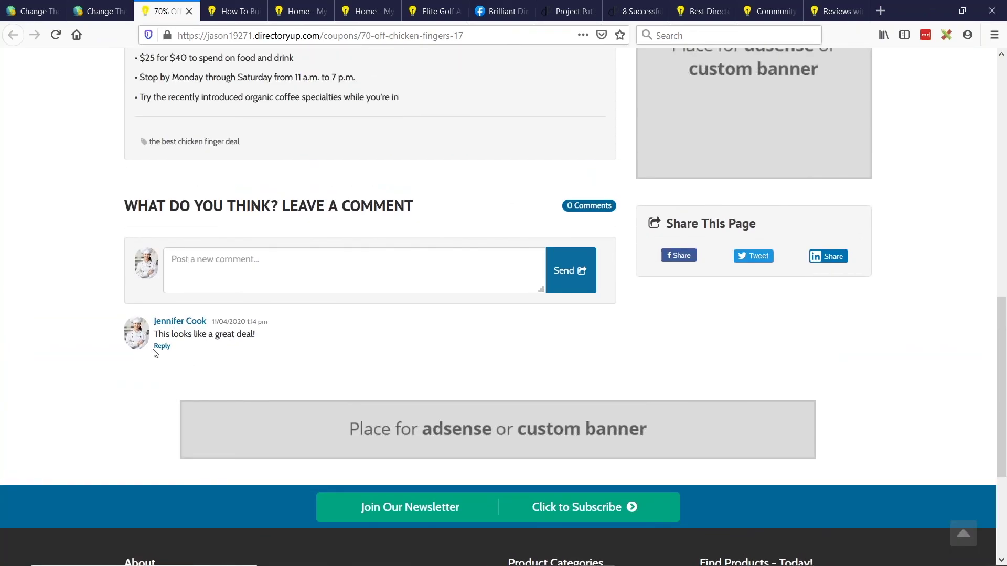
- Reply 'One more question - is this still active?' under the first comment
click(162, 346)
text(One)
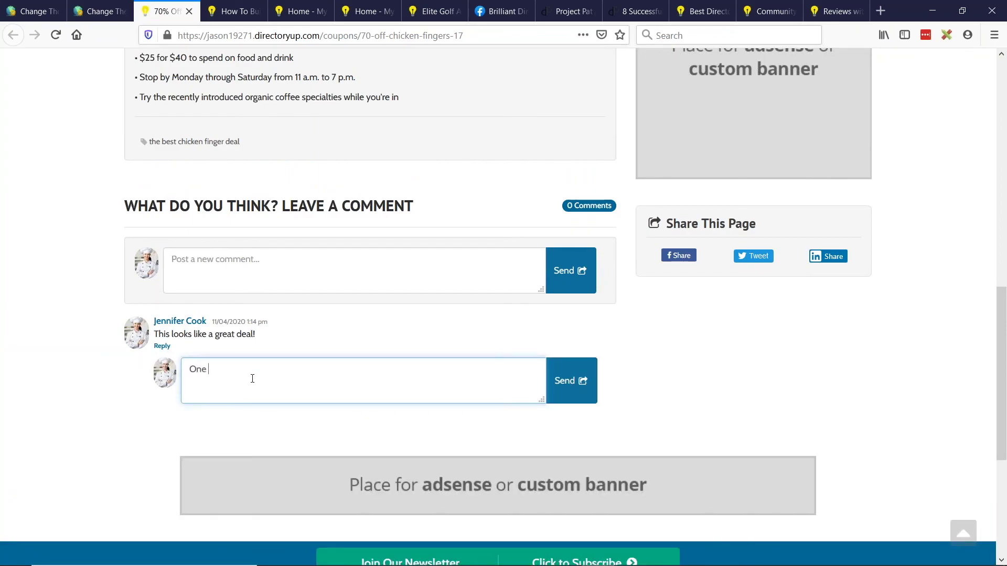
text( more question - is this still active?>)
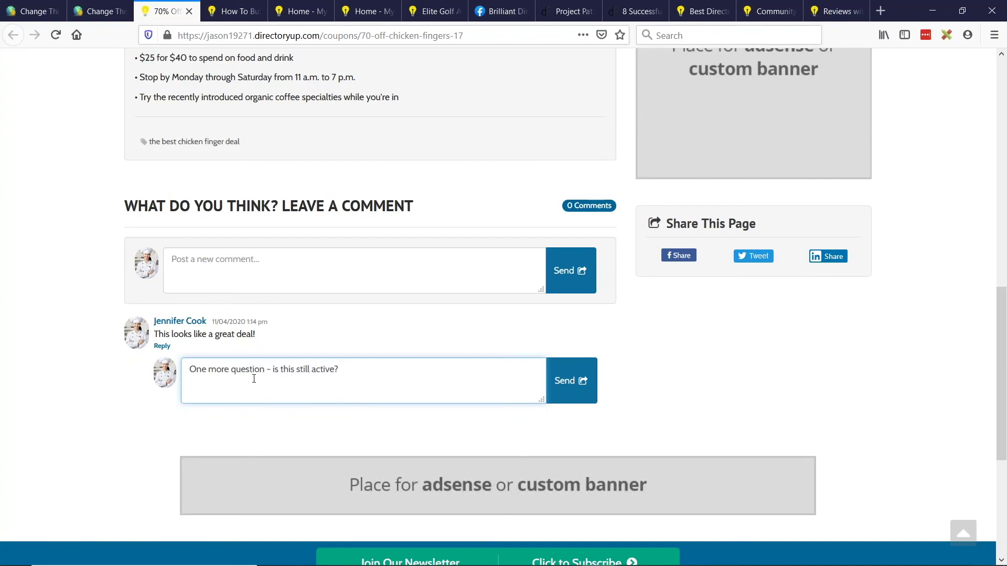
click(571, 380)
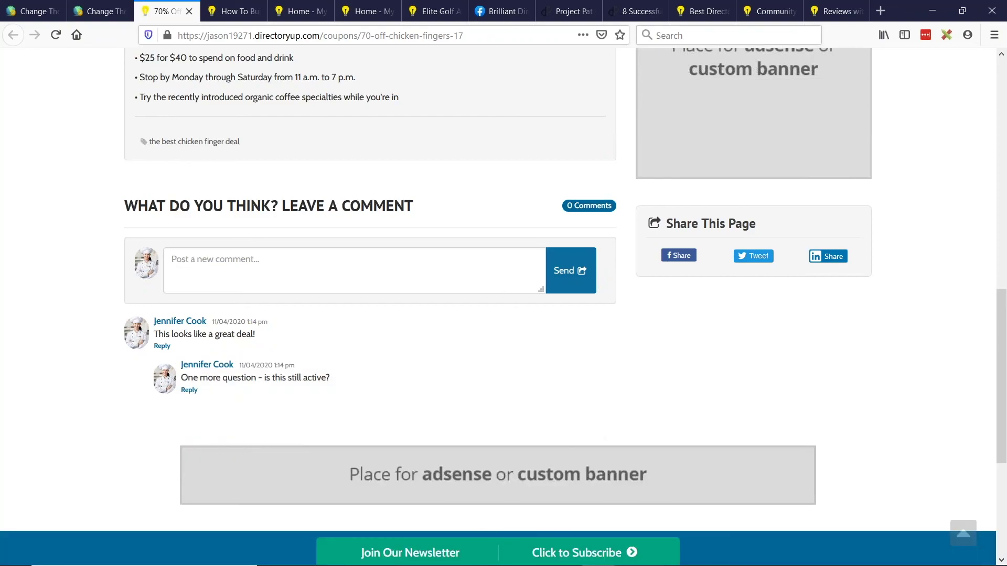
scroll(451, 398, up, 3)
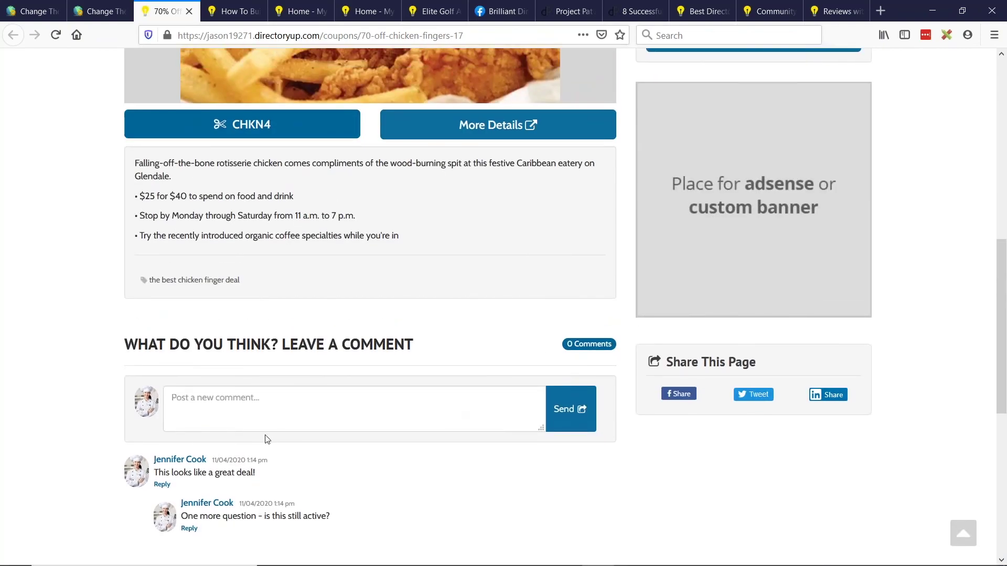
scroll(288, 409, down, 1)
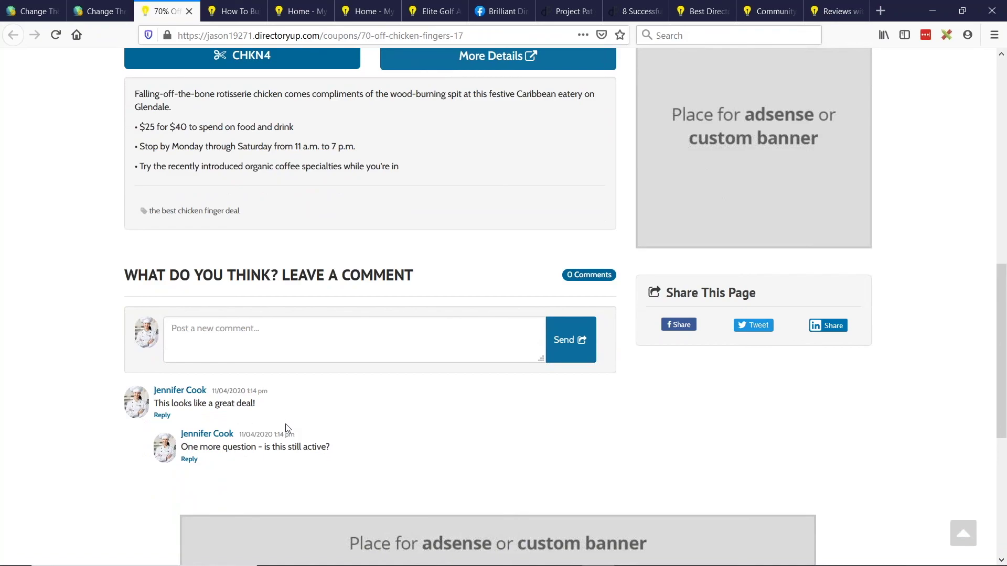
scroll(288, 429, up, 1)
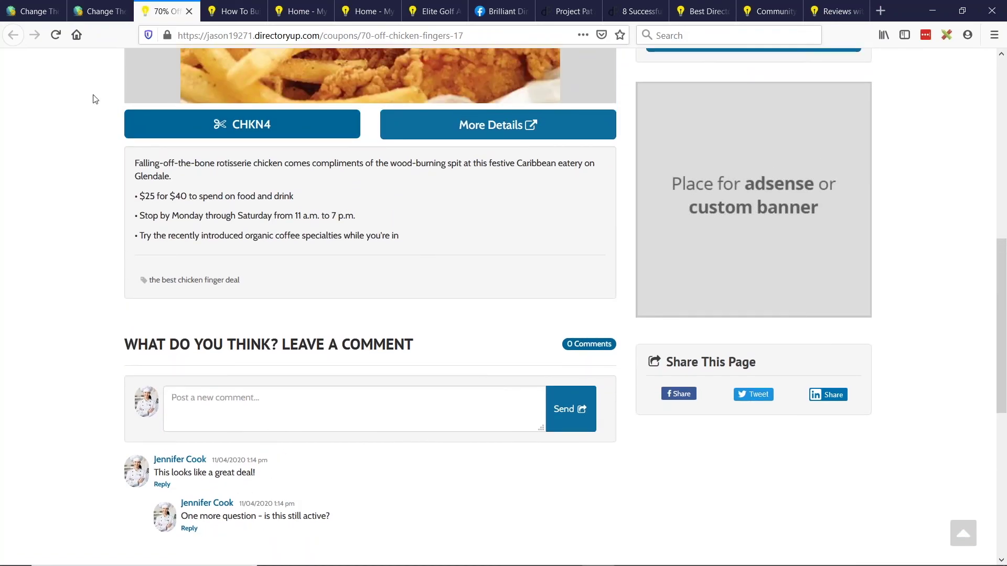
- In the admin, close comment settings and reload Post Comments to review comments #166 and #167
click(34, 11)
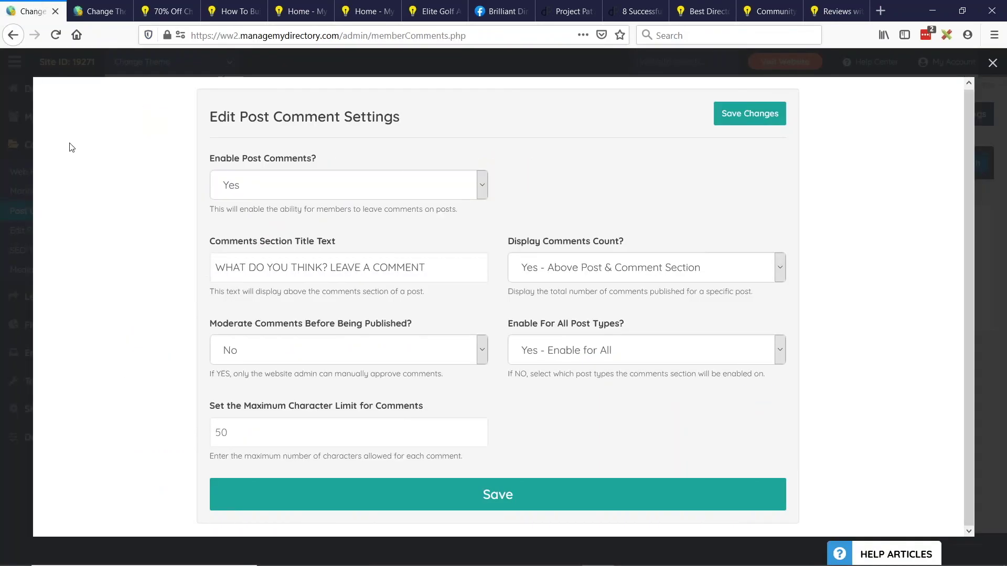
click(11, 150)
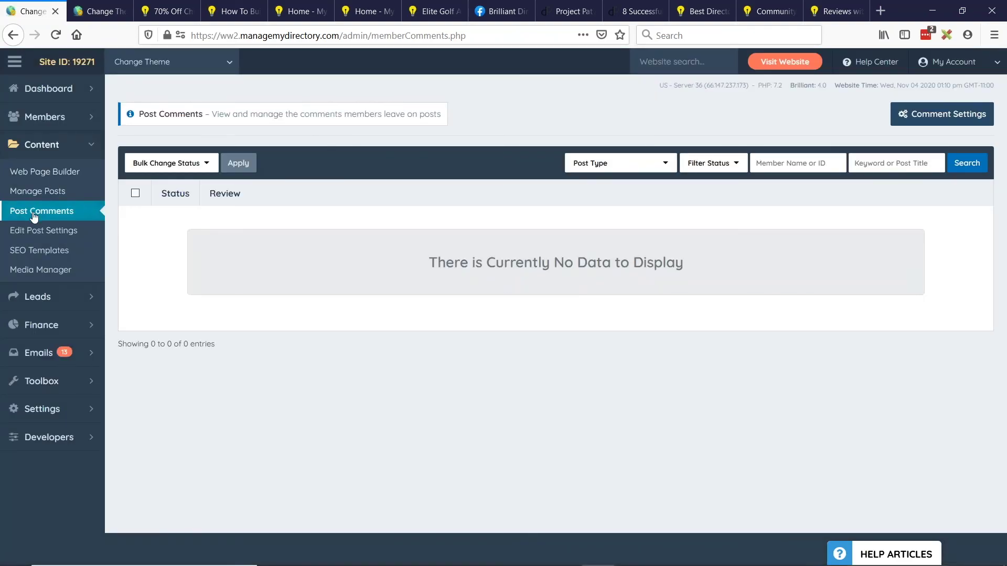
click(52, 211)
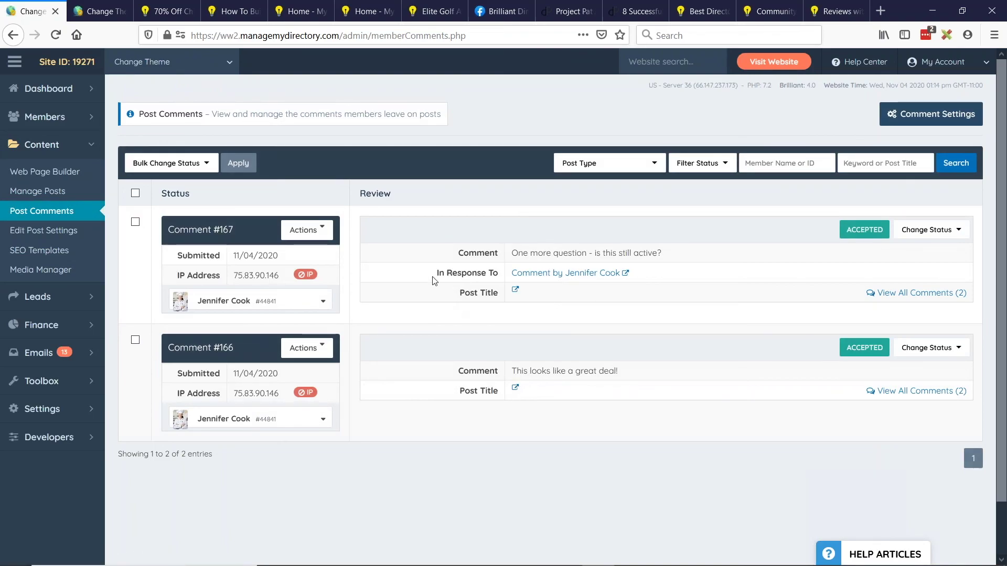
drag(512, 253, 672, 259)
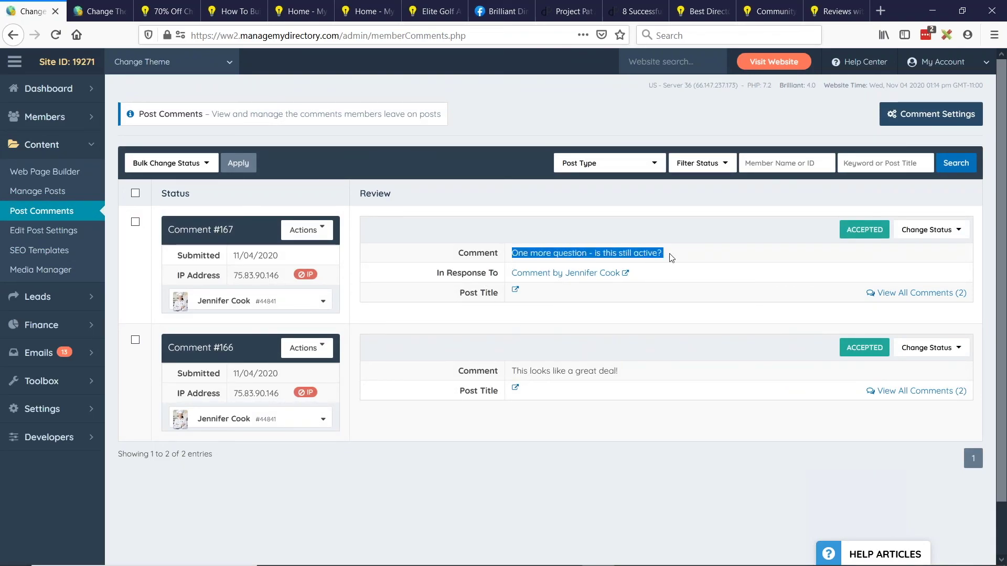
drag(438, 273, 496, 273)
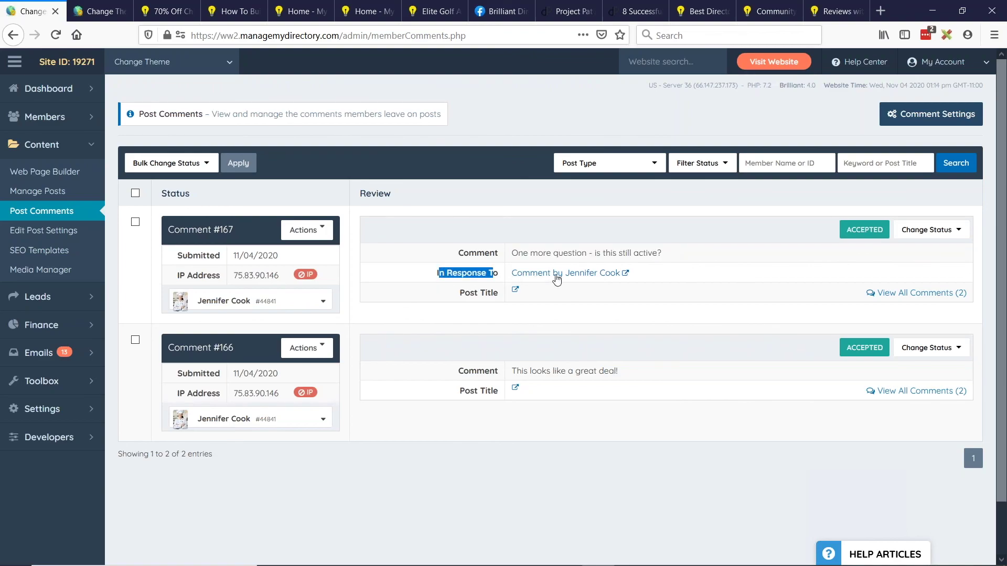